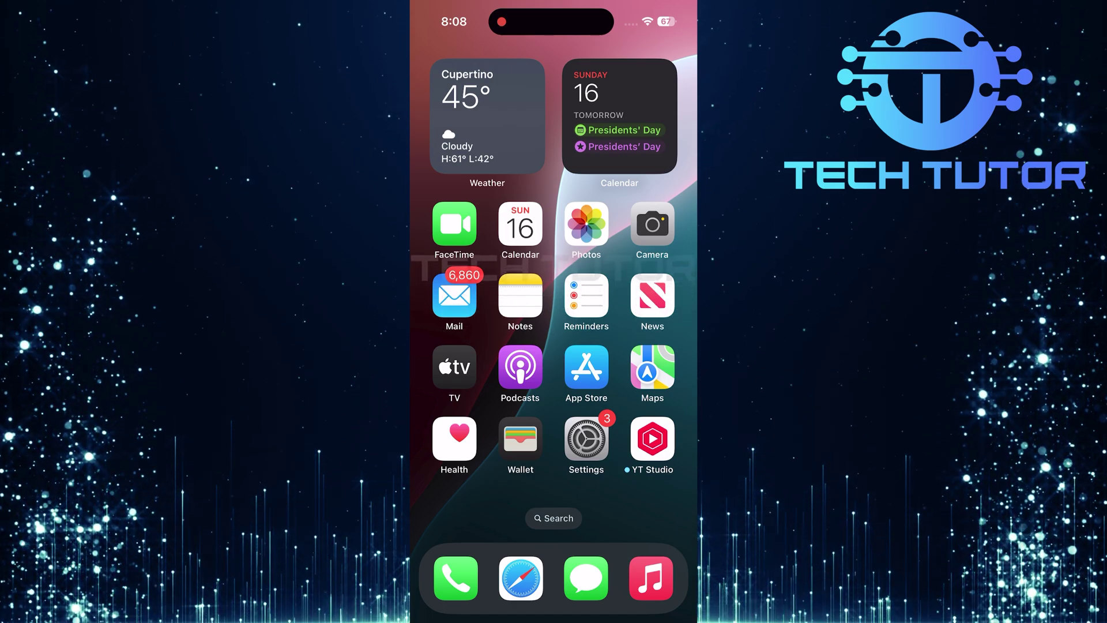
Step: Launch Settings and go to the Control Center settings page
left_click(587, 438)
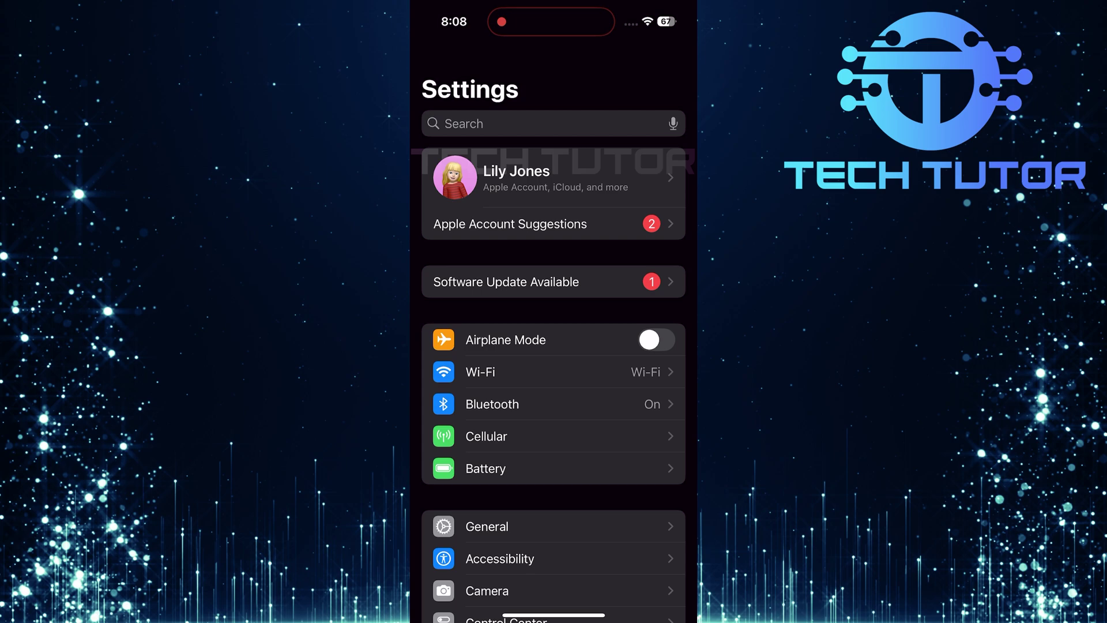
scroll(554, 347, "down", 5)
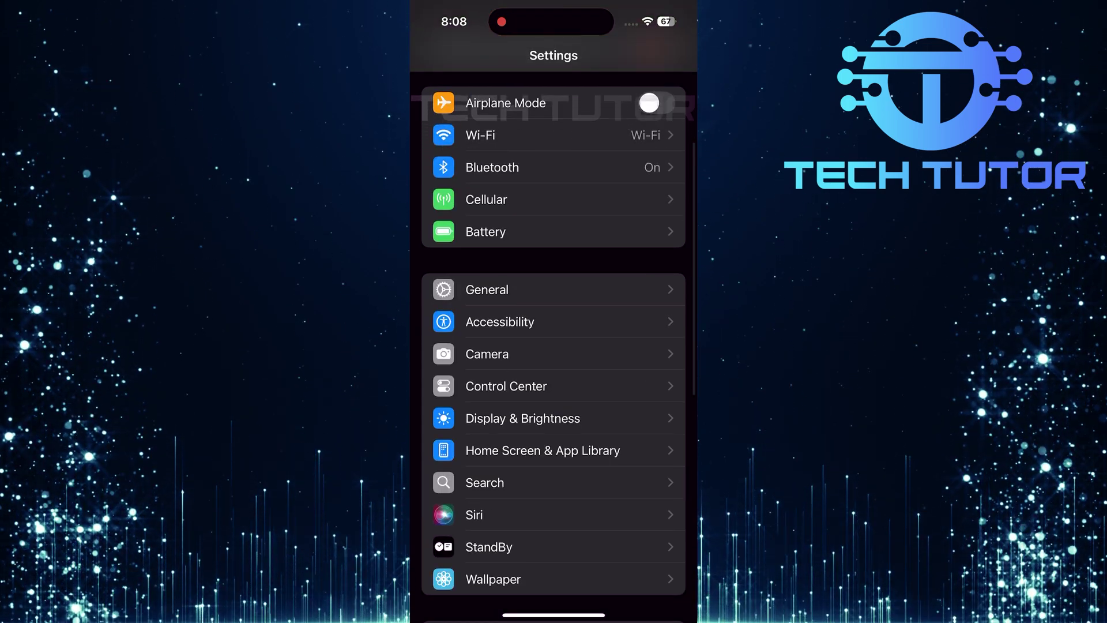
left_click(506, 387)
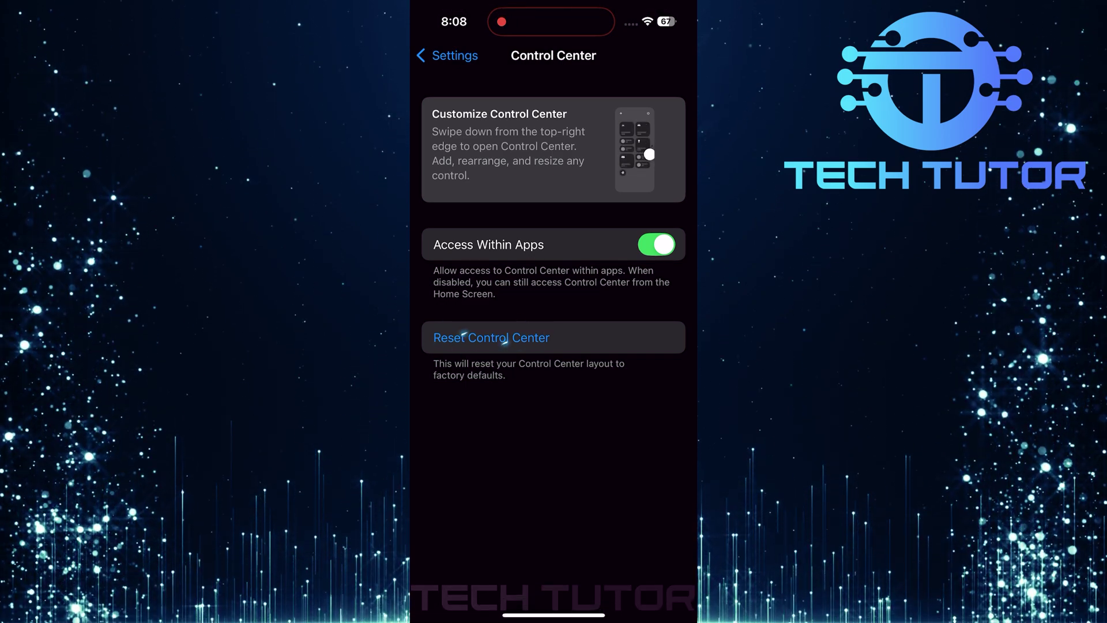
Step: Reset Control Center to factory defaults and confirm in the sheet
left_click(492, 338)
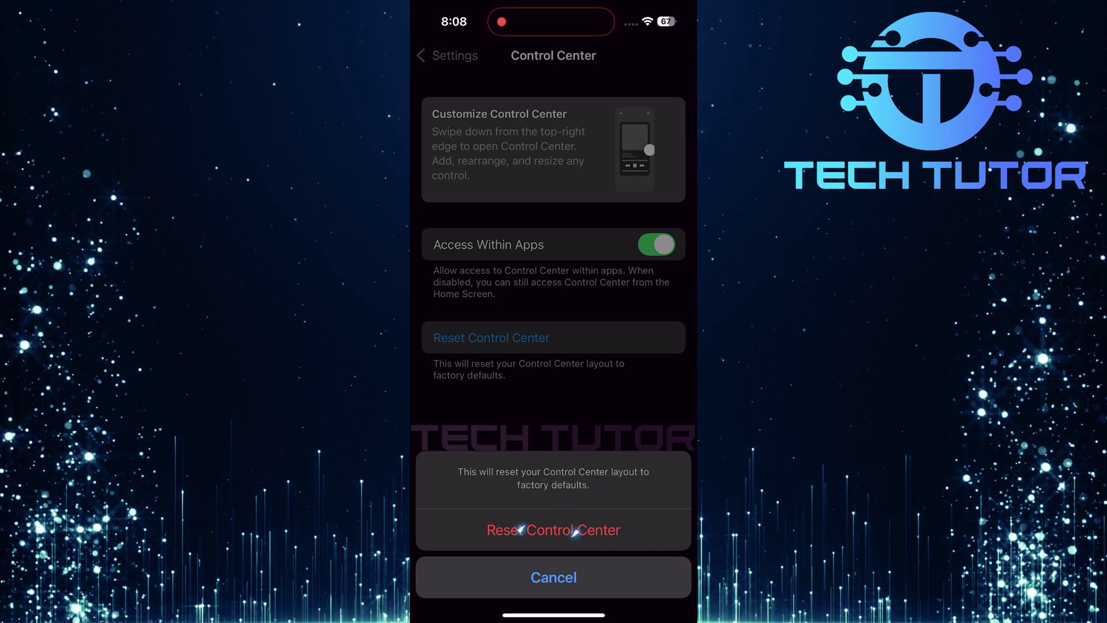
left_click(554, 529)
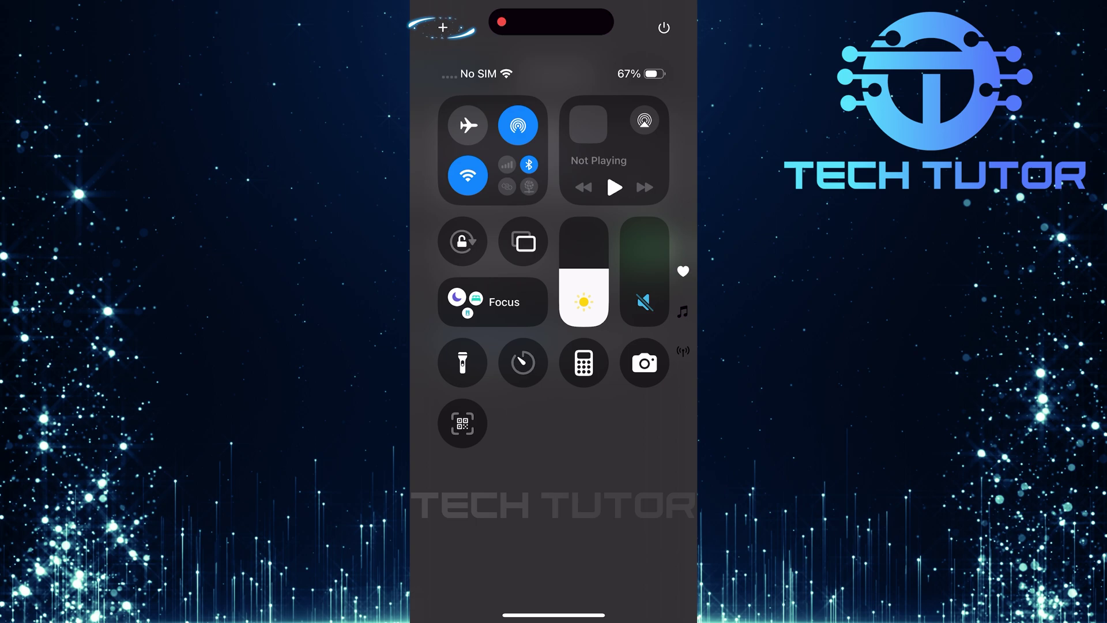
Step: Put Control Center into edit mode with the + button
left_click(444, 27)
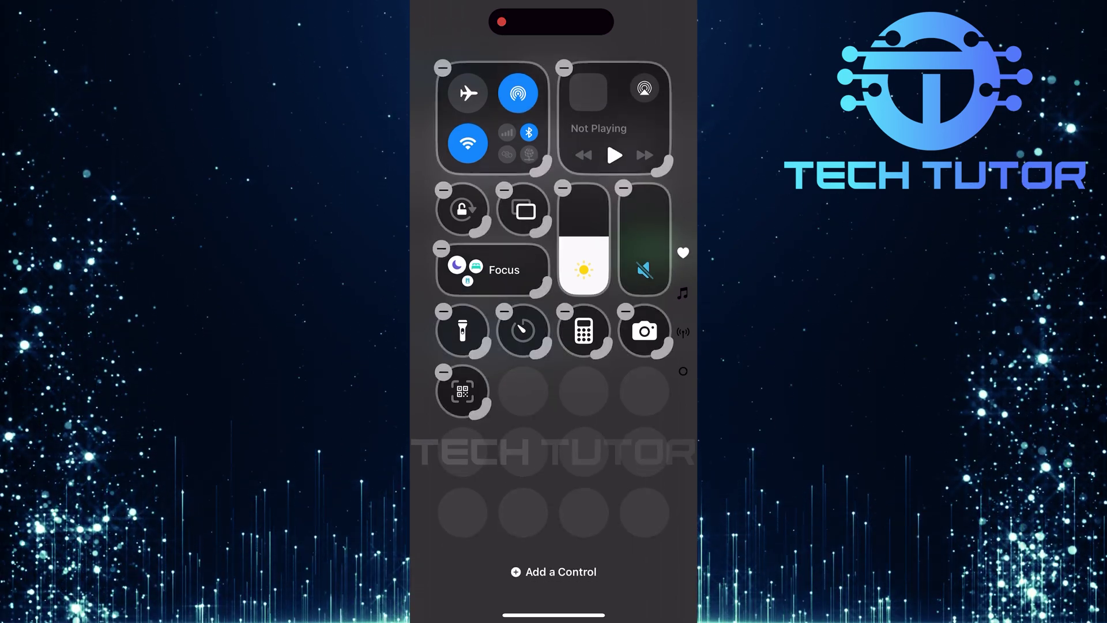
Step: Search the Add a Control gallery for 'Flashlight' to show it under Utilities
left_click(553, 571)
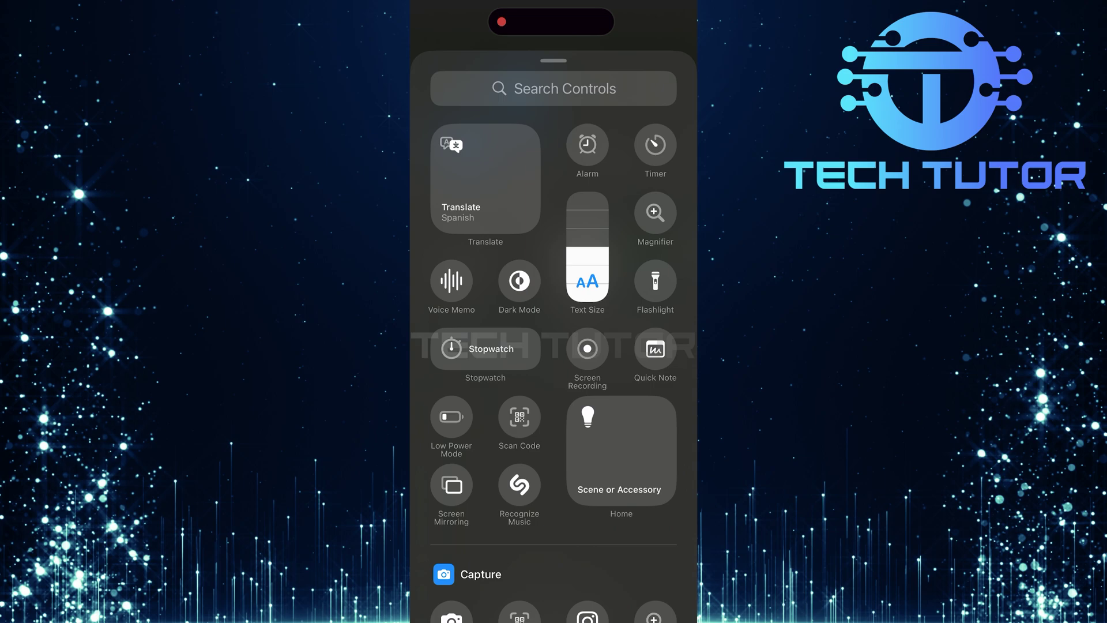
left_click(554, 88)
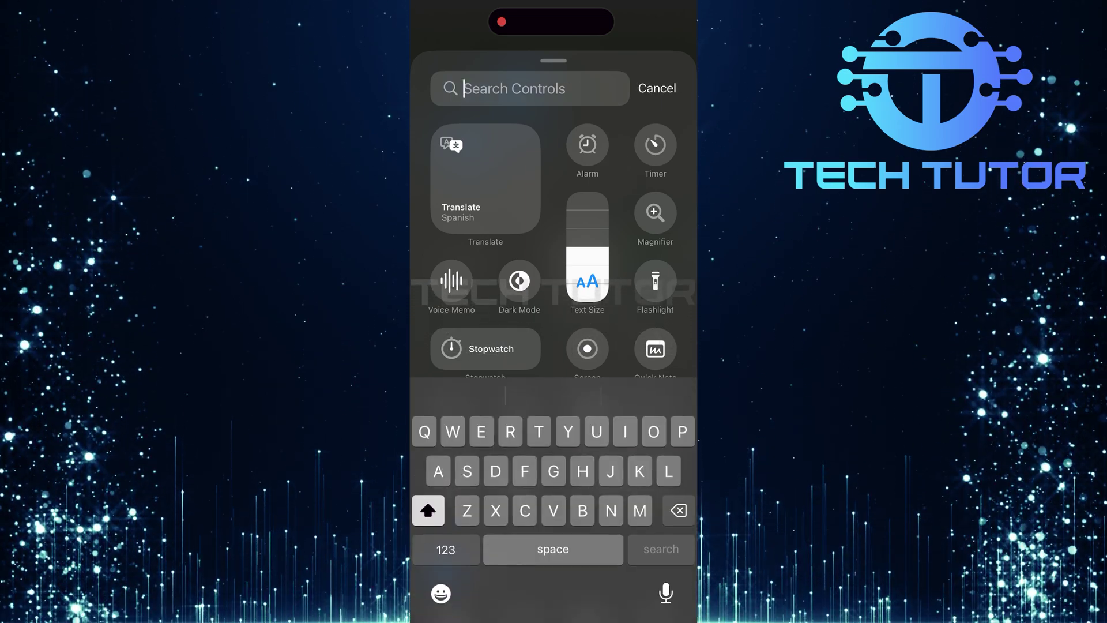
type("Flas")
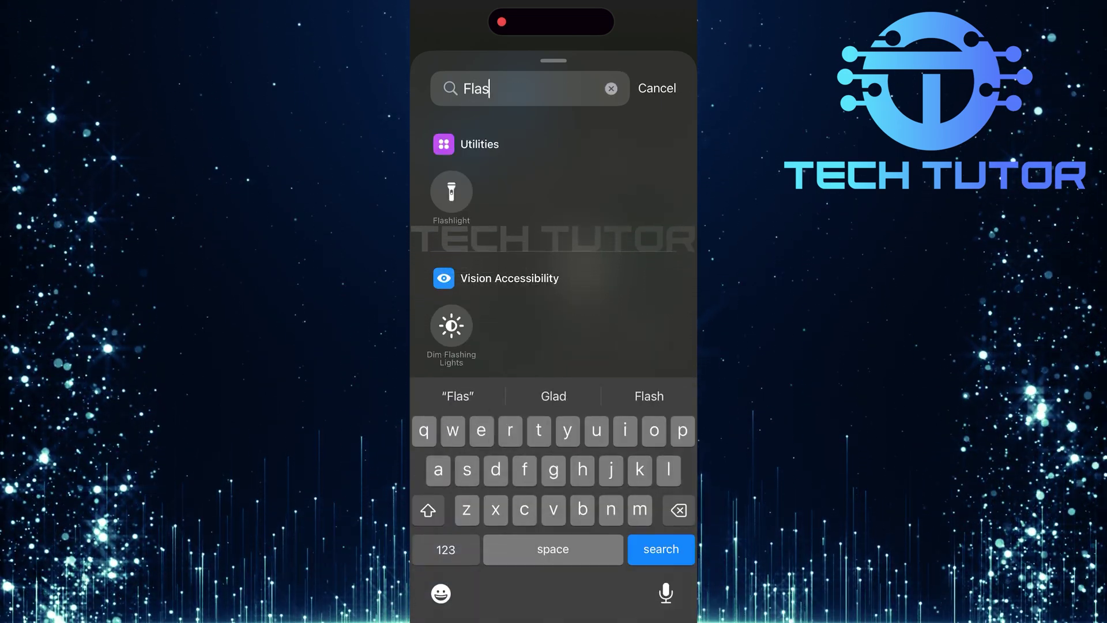
type("hlight")
key("Return")
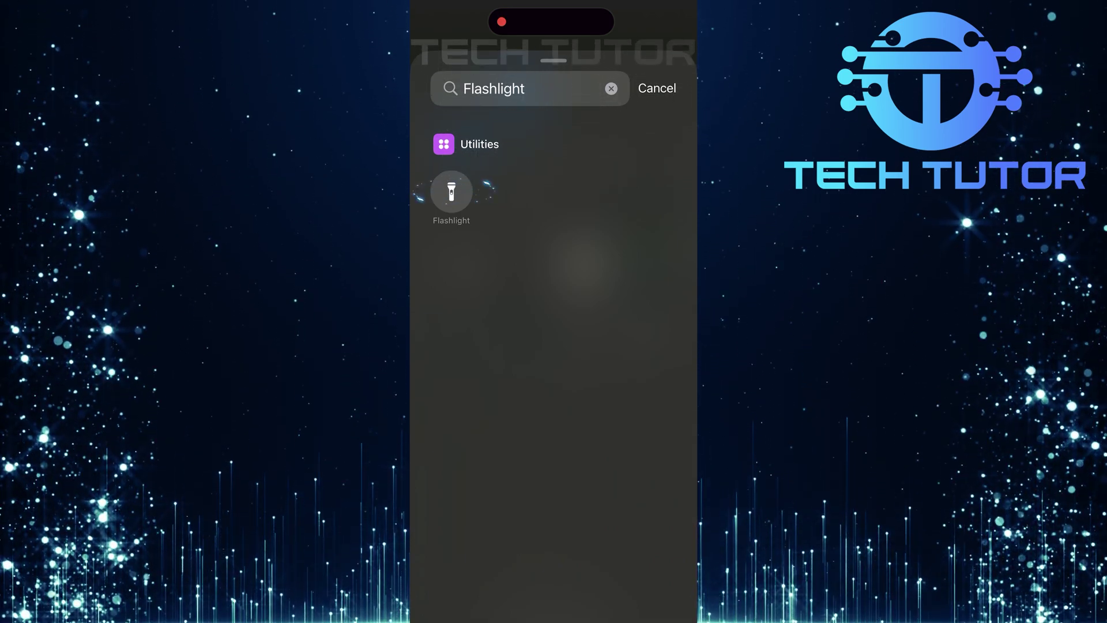
Step: Add the Flashlight result to Control Center beside the code scanner
left_click(452, 191)
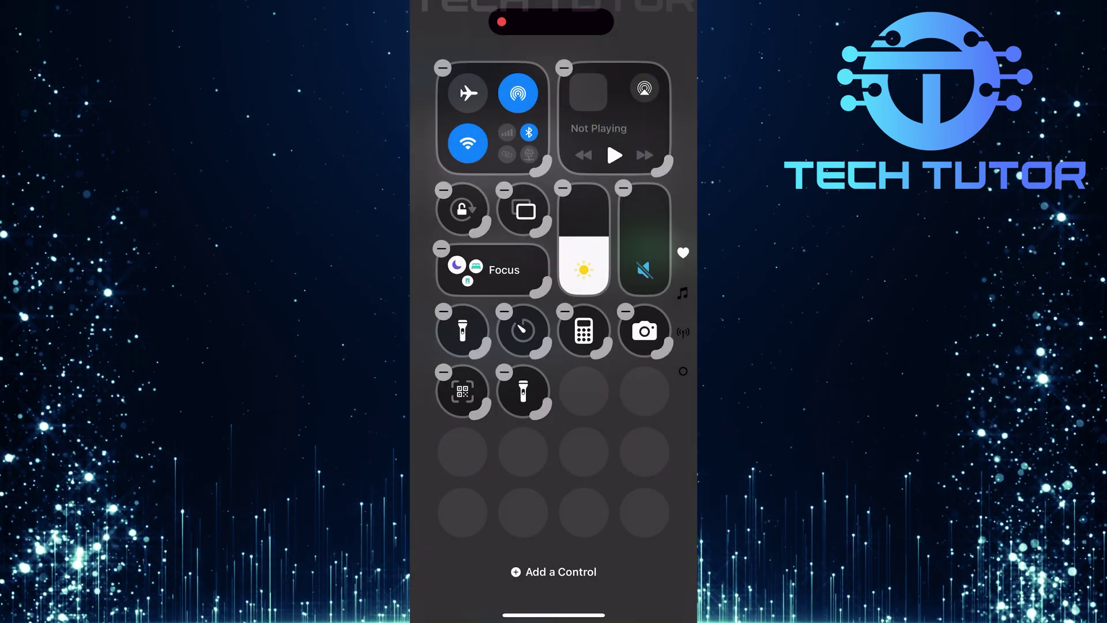